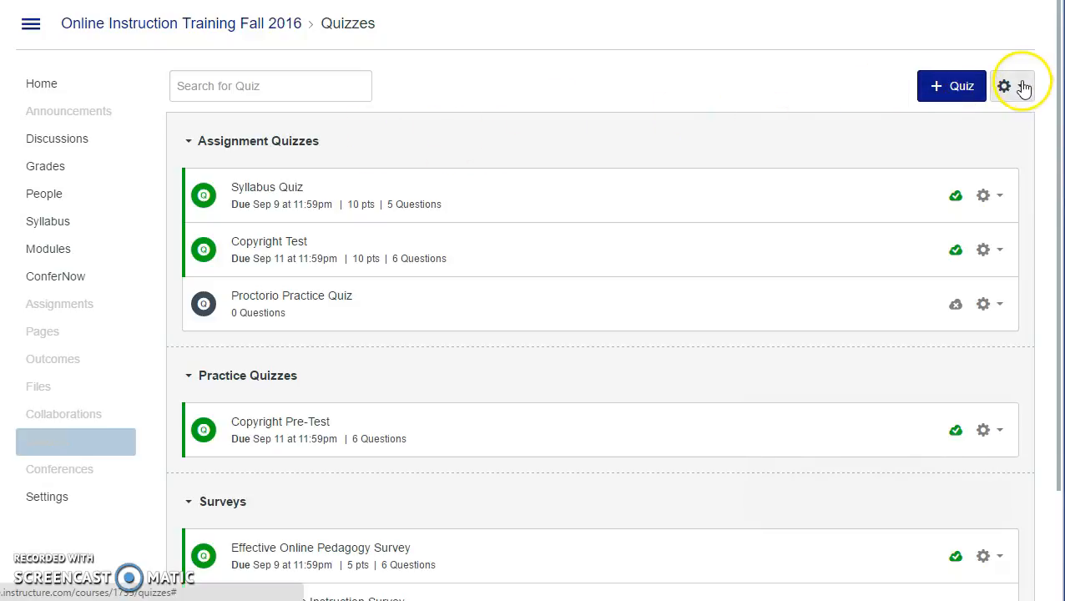
- Open the course's question banks and add a bank named New Question Bank
left_click(1022, 86)
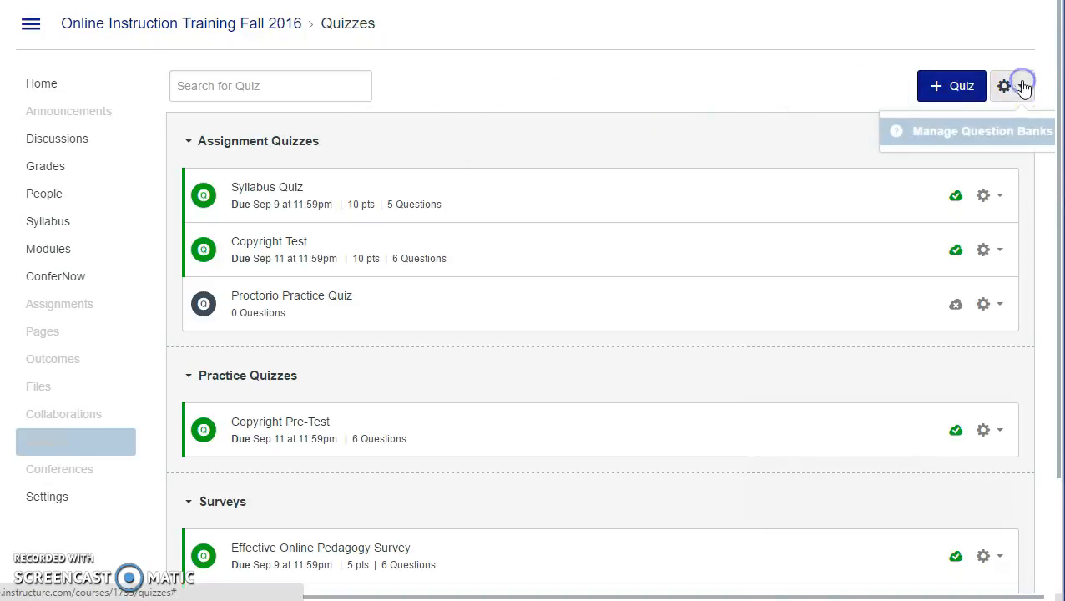
left_click(983, 133)
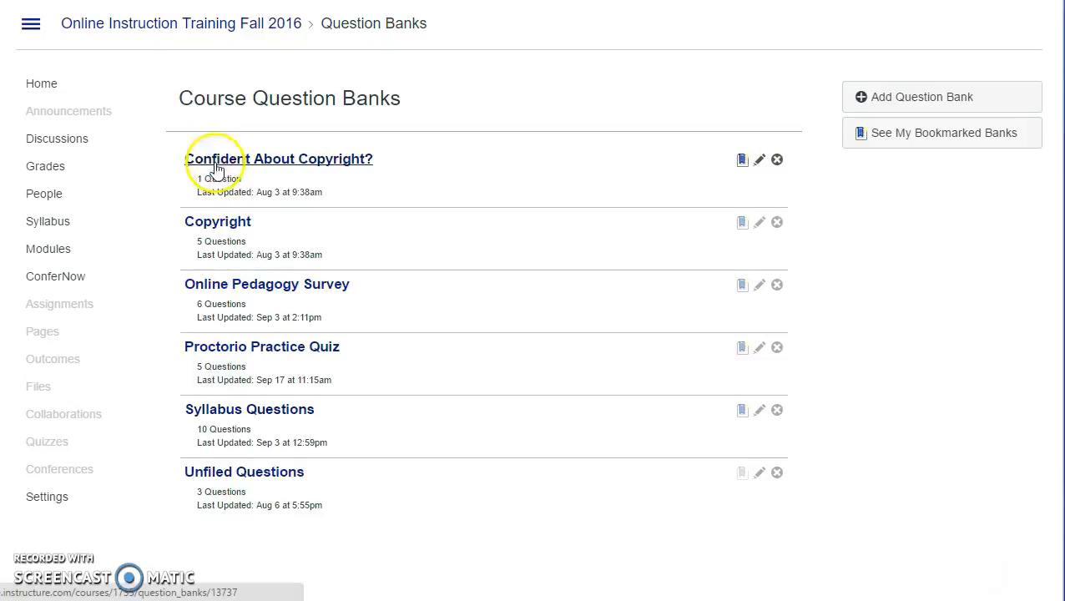
left_click(903, 102)
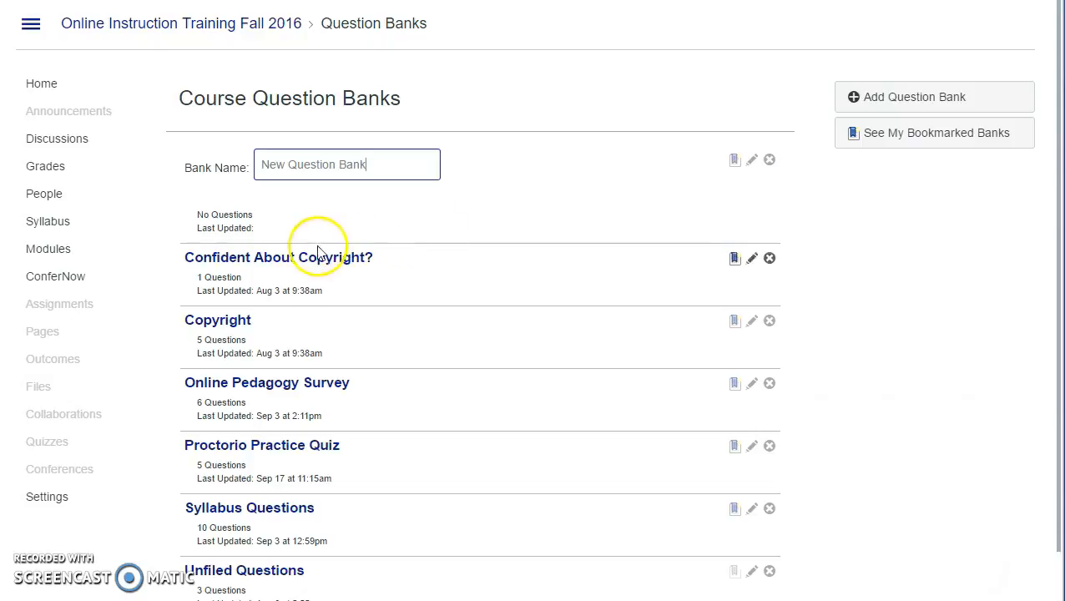
key("Return")
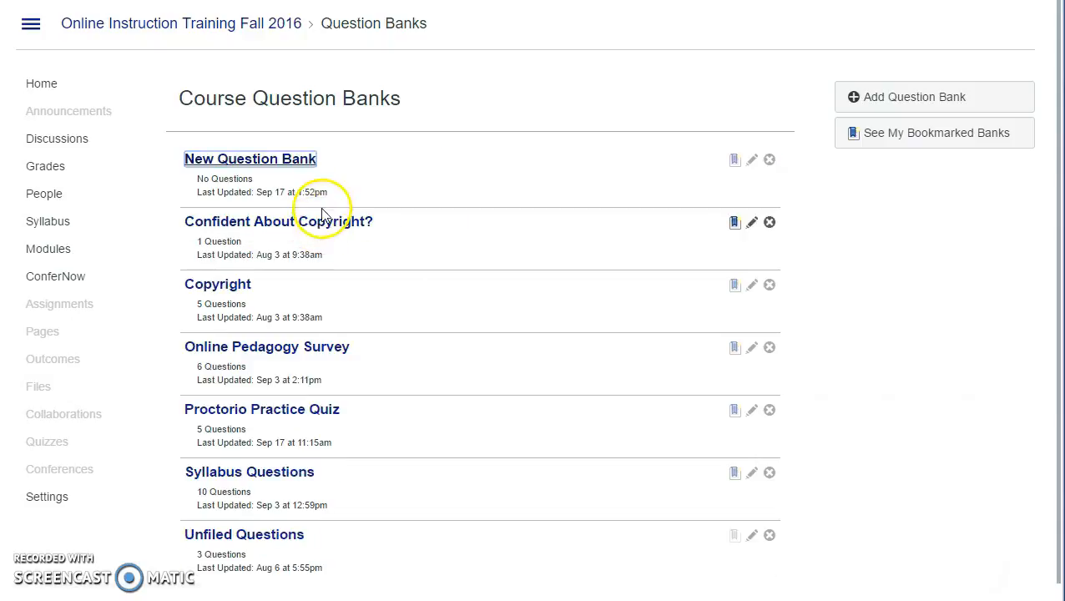
- Start a question in New Question Bank and examine the available question types and answer fields
left_click(287, 167)
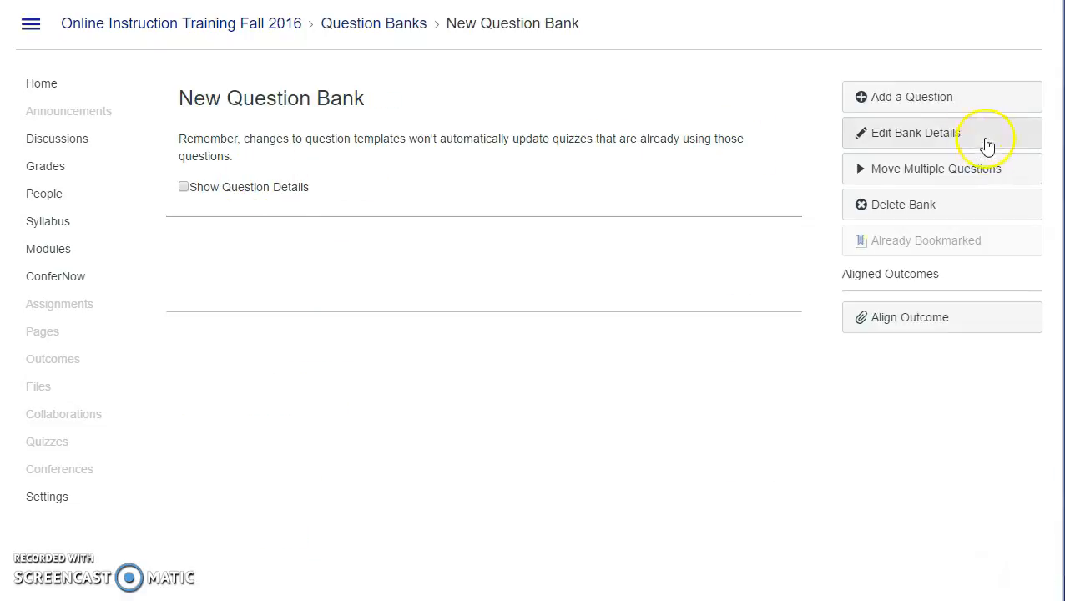
left_click(937, 107)
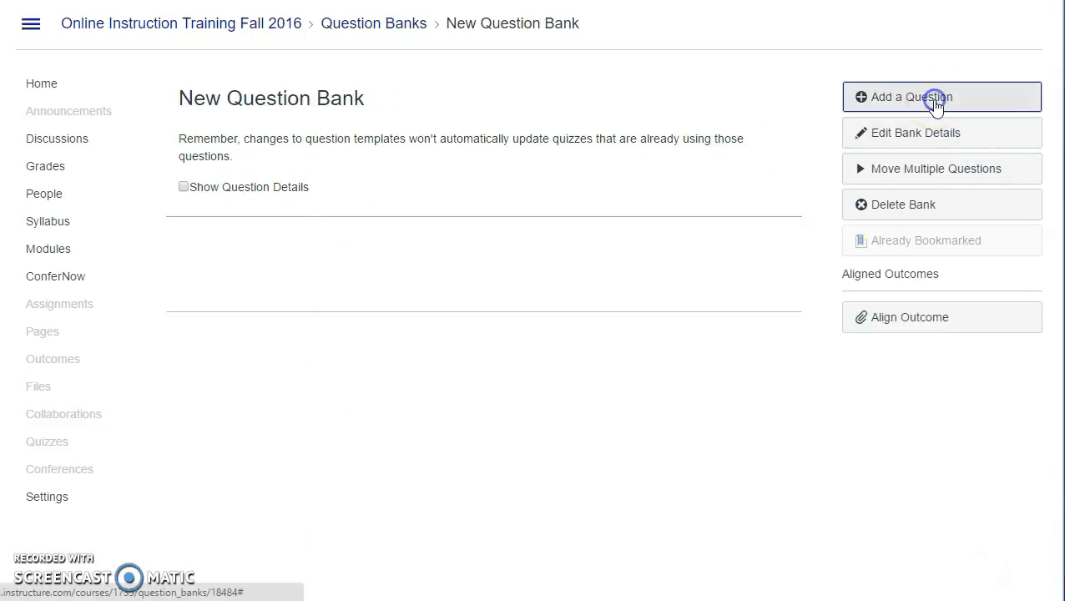
scroll(507, 140, "up", 3)
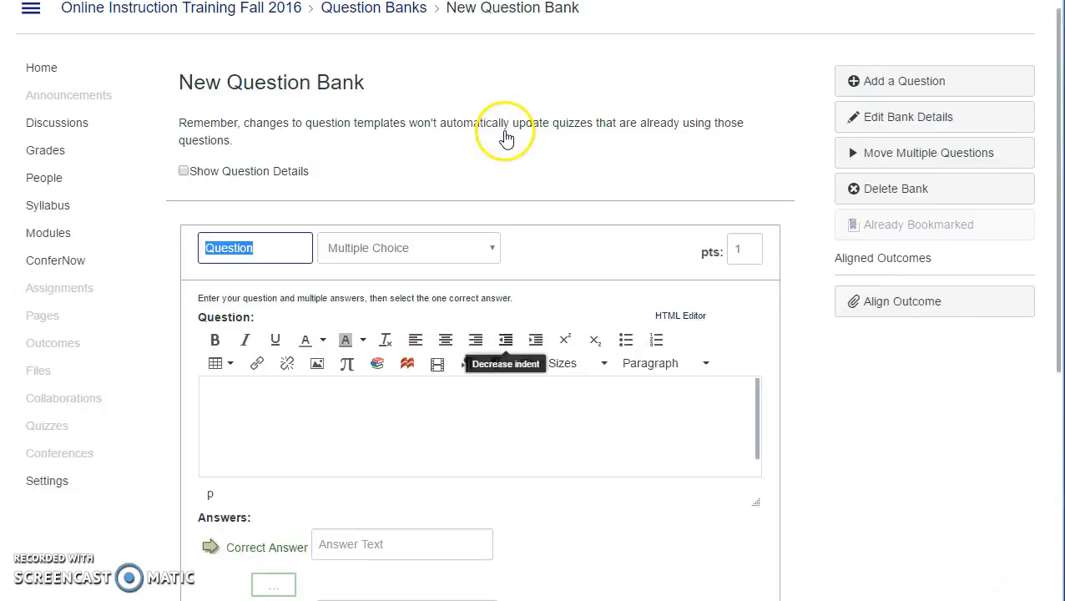
left_click(489, 263)
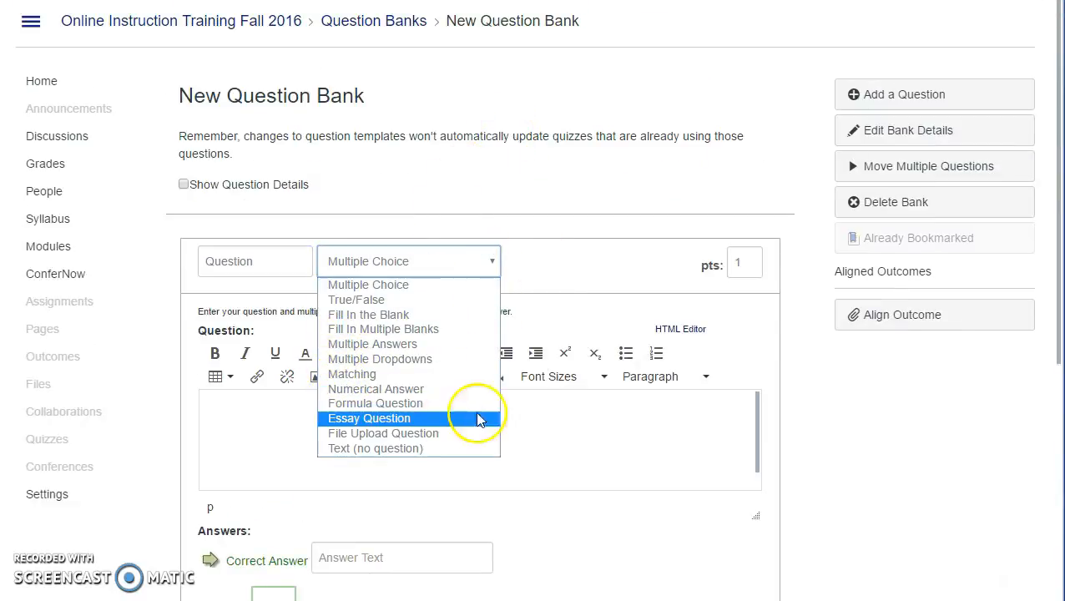
left_click(570, 430)
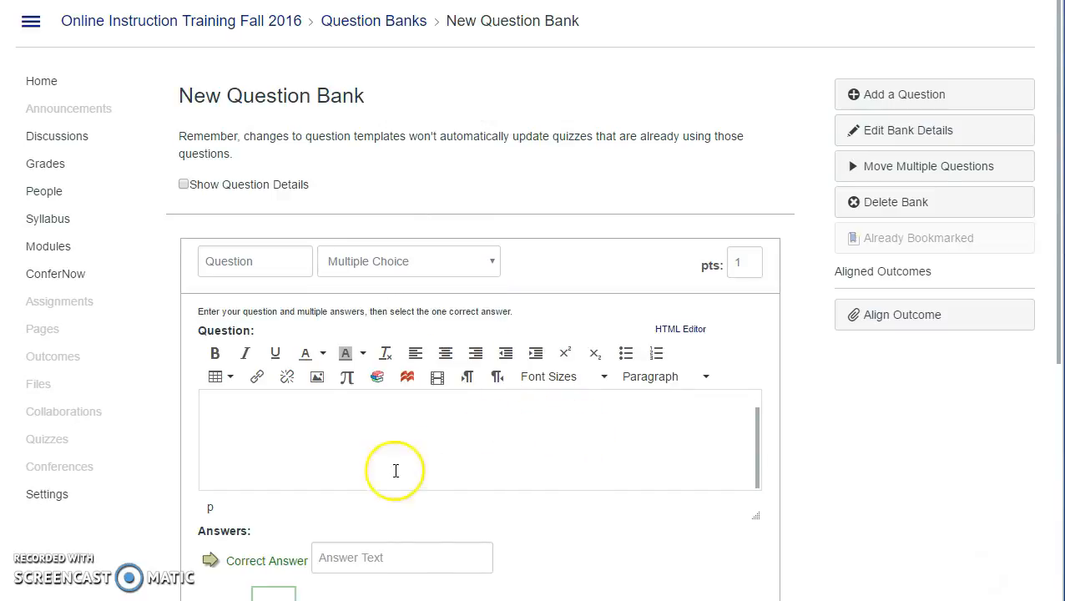
scroll(588, 560, "down", 4)
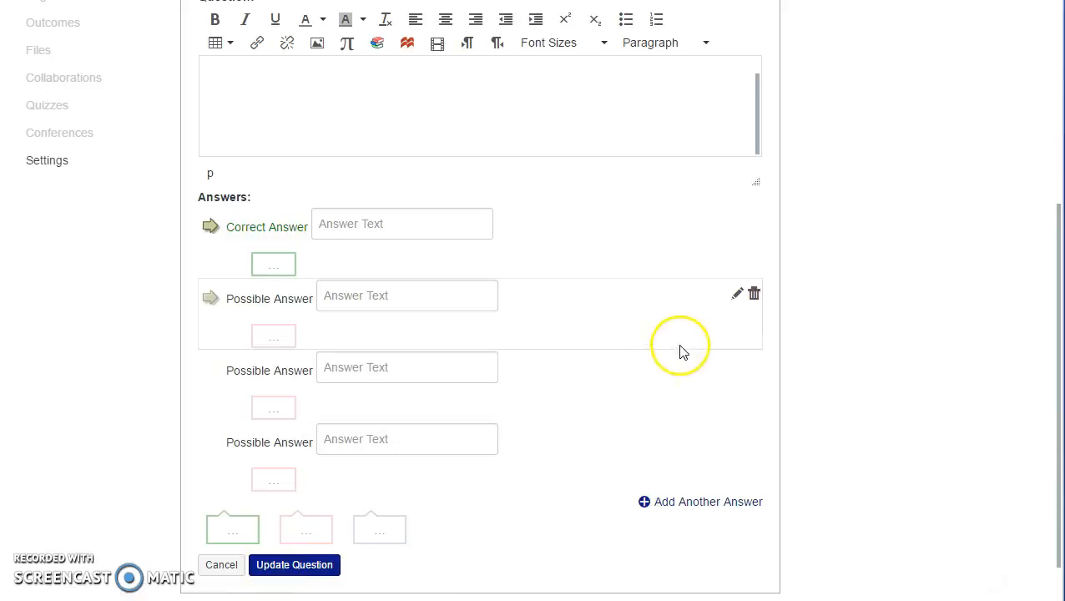
scroll(853, 308, "up", 4)
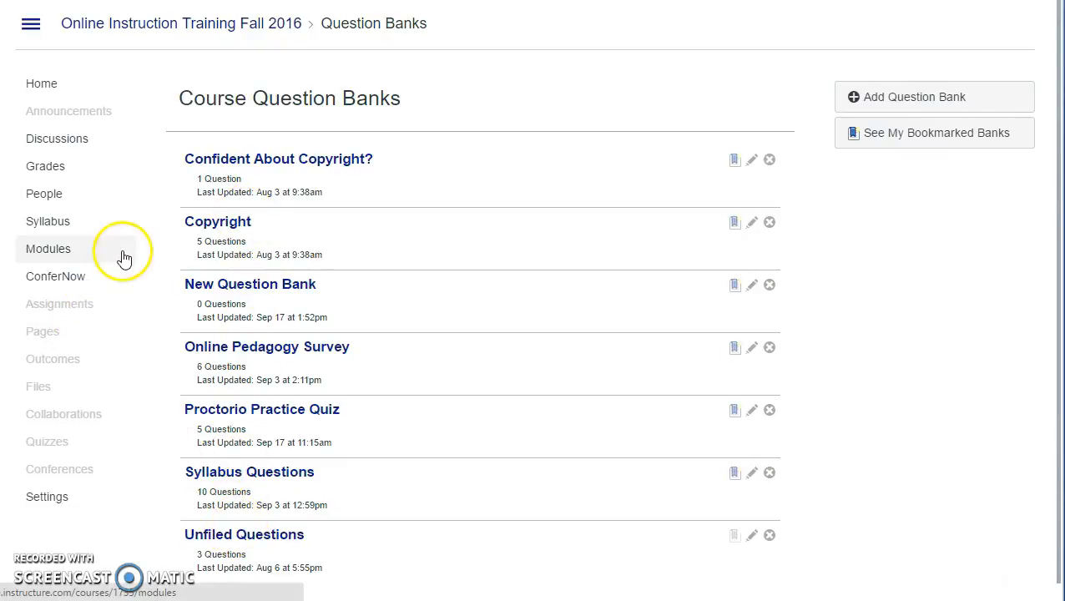
- Create a quiz titled "Practice Quiz for Demo" with the instructions "Study hard!"
left_click(52, 447)
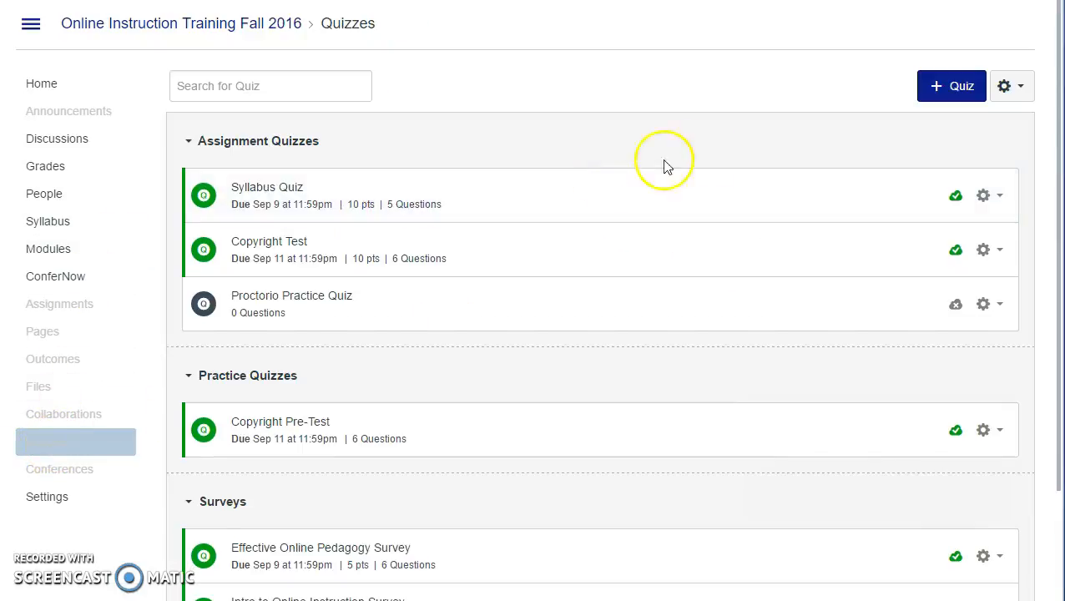
left_click(933, 94)
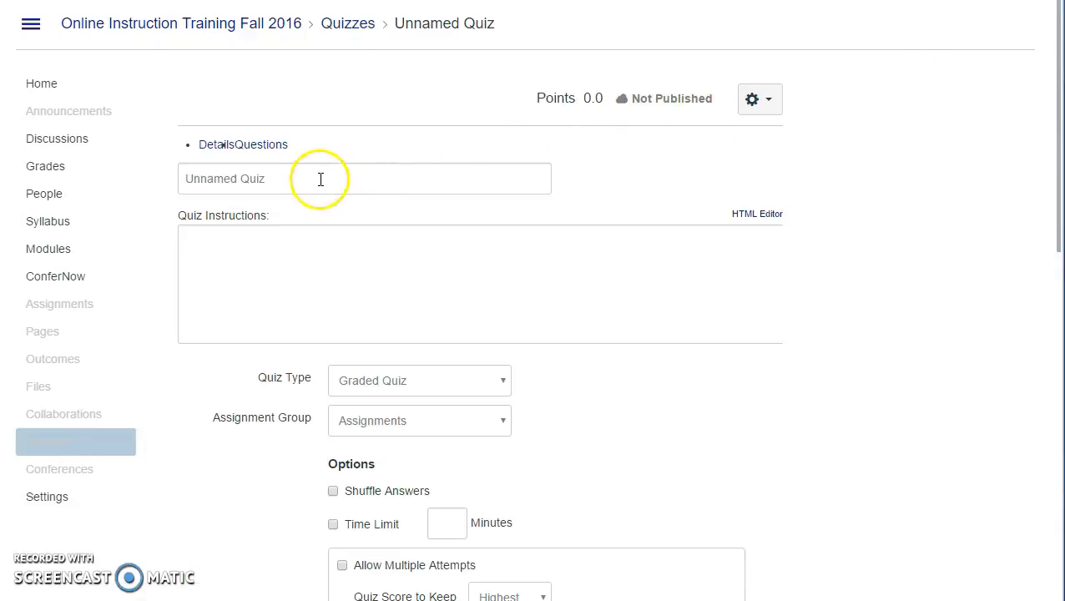
left_click(311, 180)
left_click(301, 193)
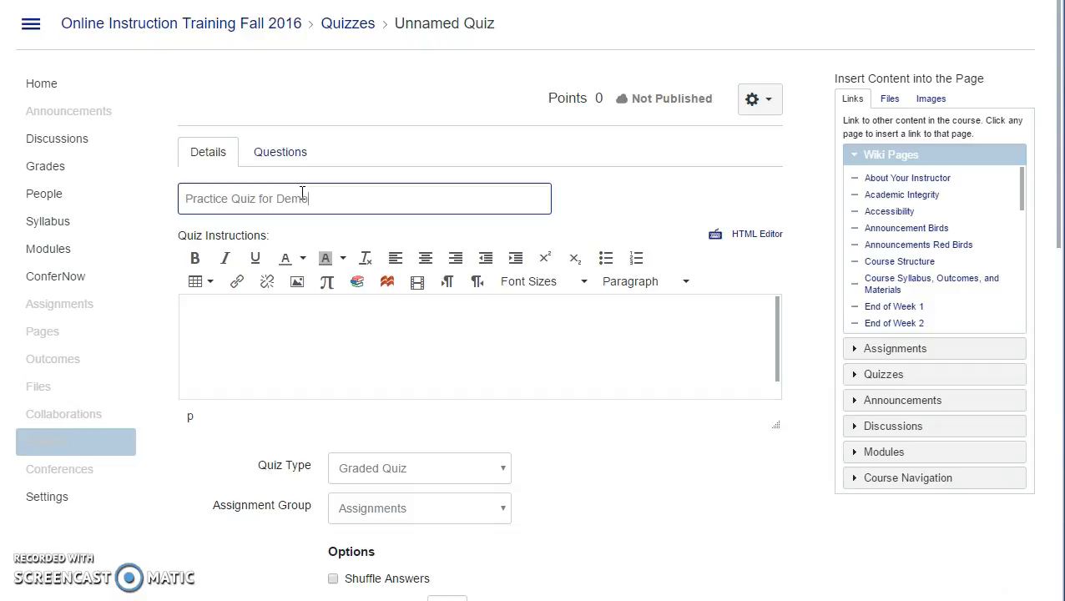
left_click(276, 307)
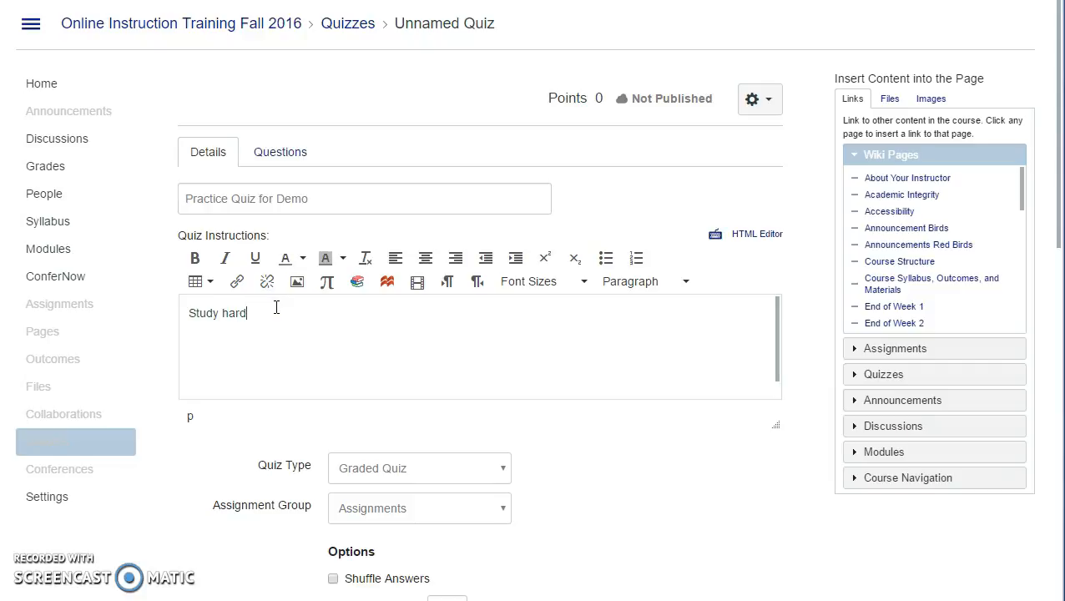
- Allow multiple attempts on the quiz and review its remaining options, restrictions and assignment dates
scroll(611, 429, "down", 5)
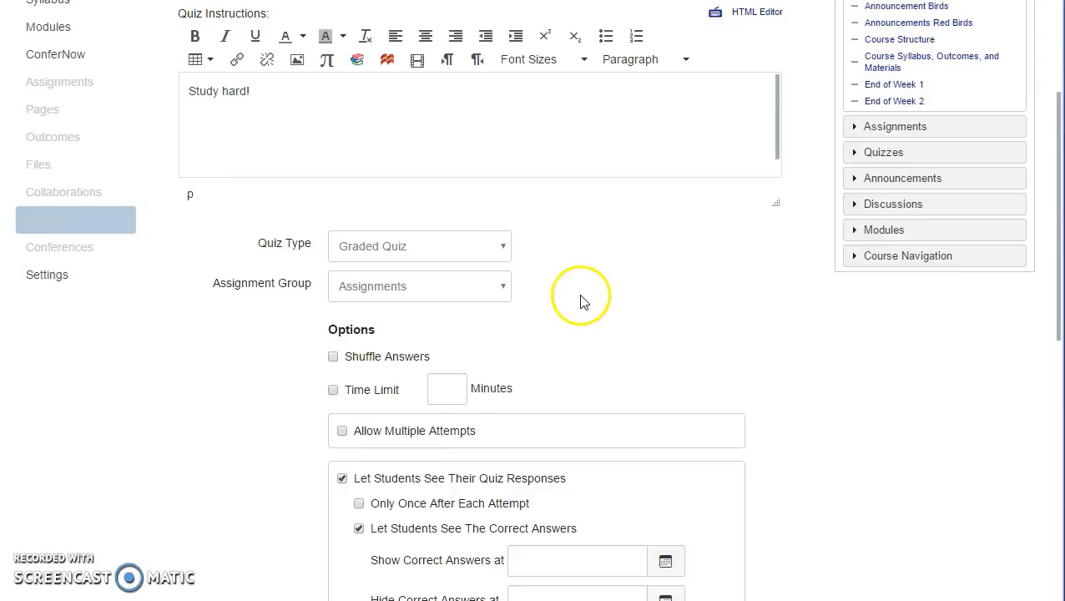
scroll(583, 303, "down", 3)
scroll(580, 302, "down", 5)
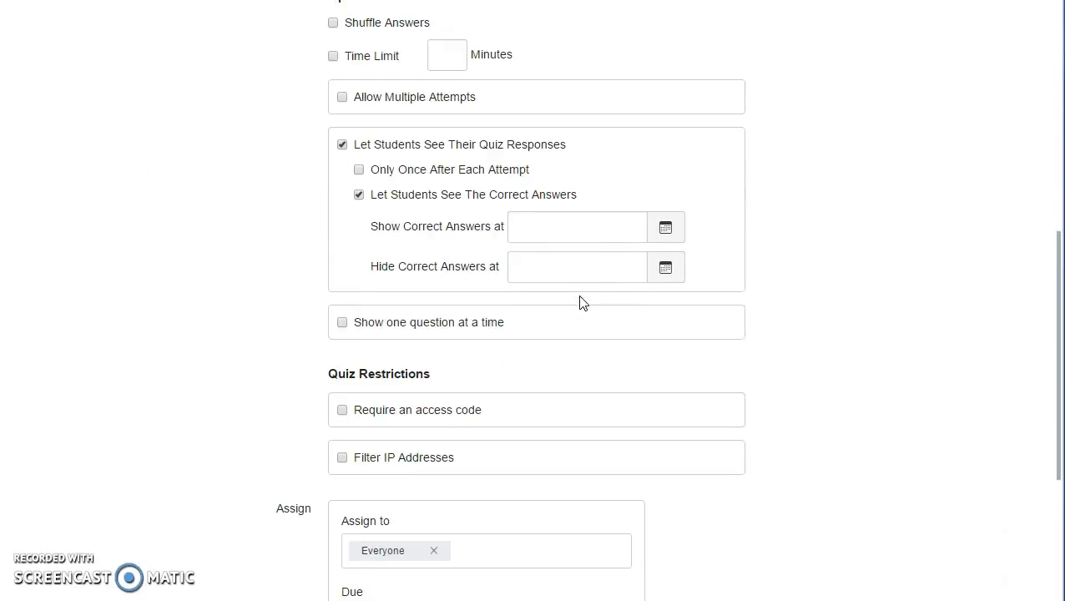
scroll(501, 200, "up", 3)
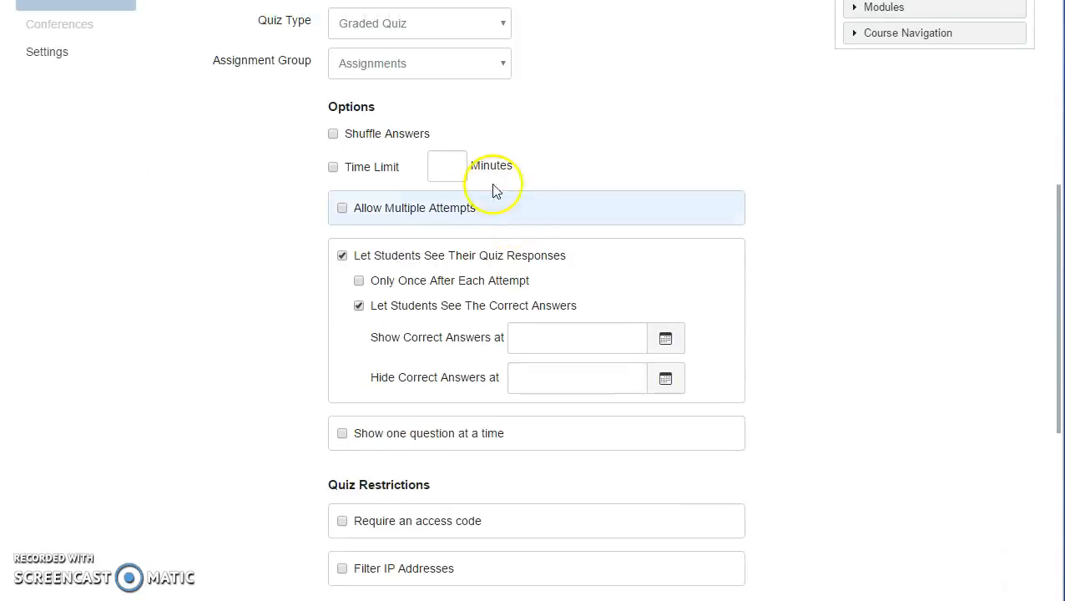
left_click(342, 208)
scroll(708, 191, "down", 6)
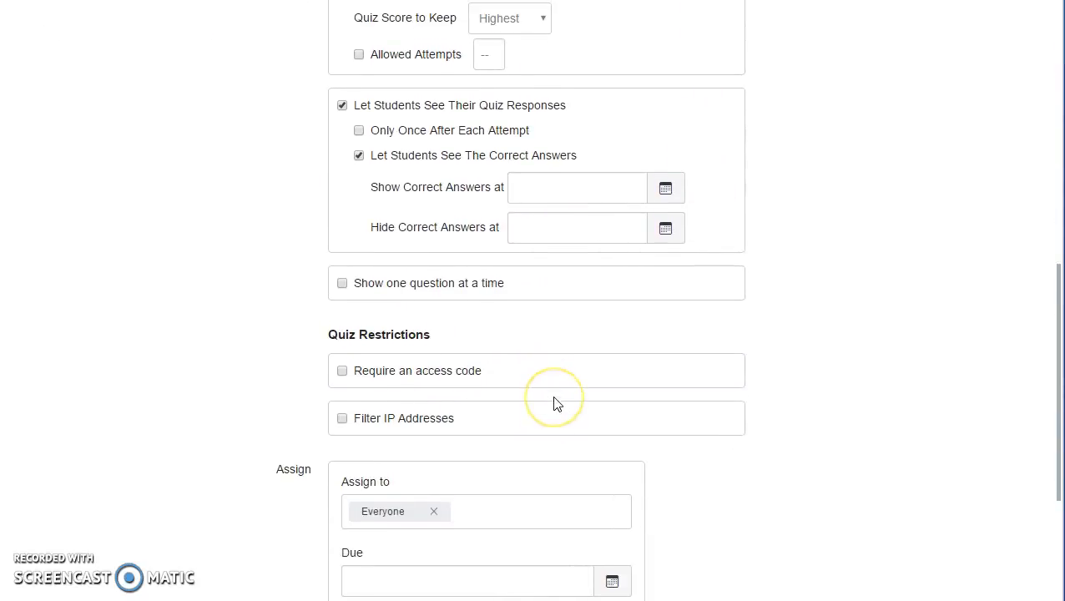
scroll(547, 391, "up", 3)
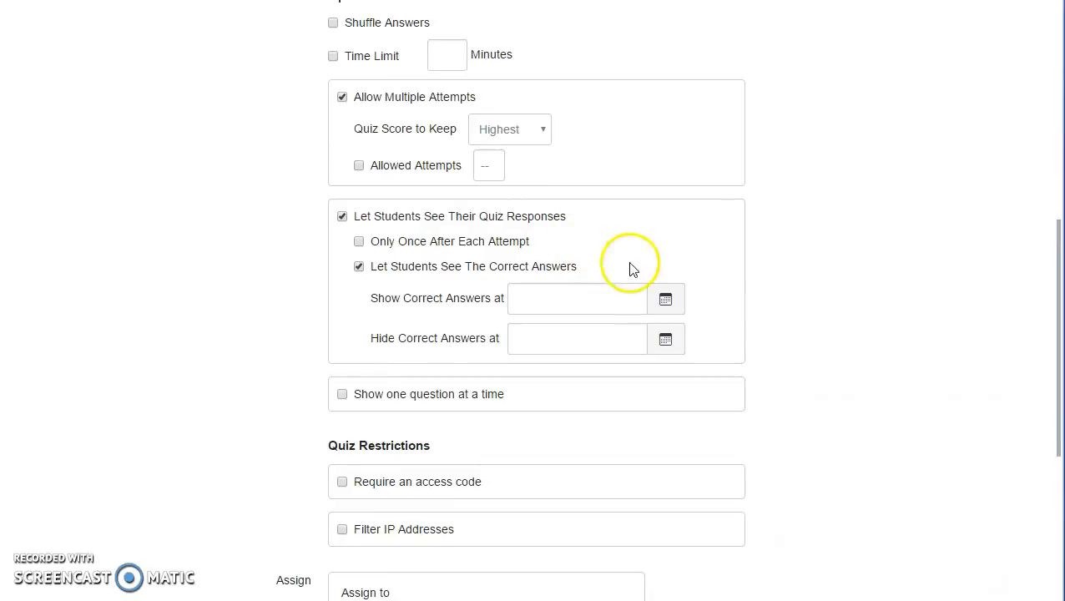
scroll(638, 428, "down", 9)
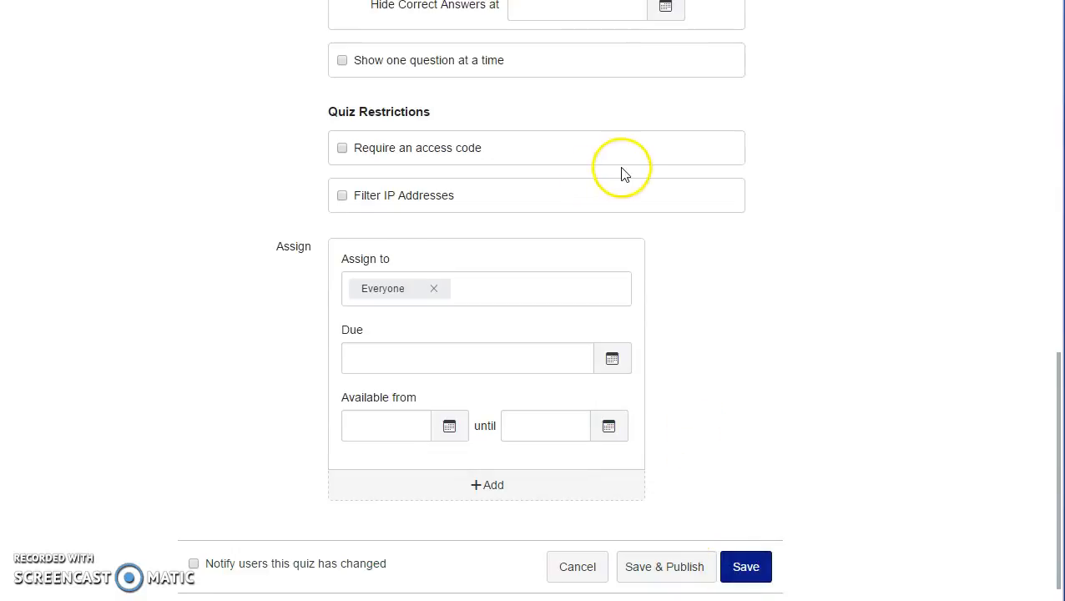
scroll(705, 219, "up", 10)
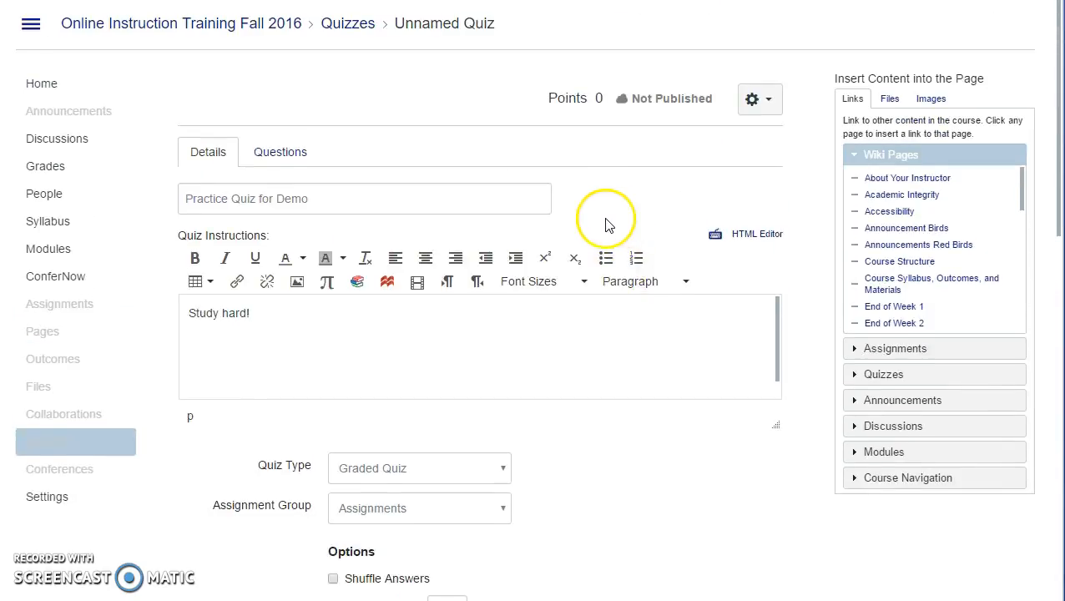
- Start a question group in the quiz named Group 1 that picks 2 questions at 2 points per question
left_click(287, 157)
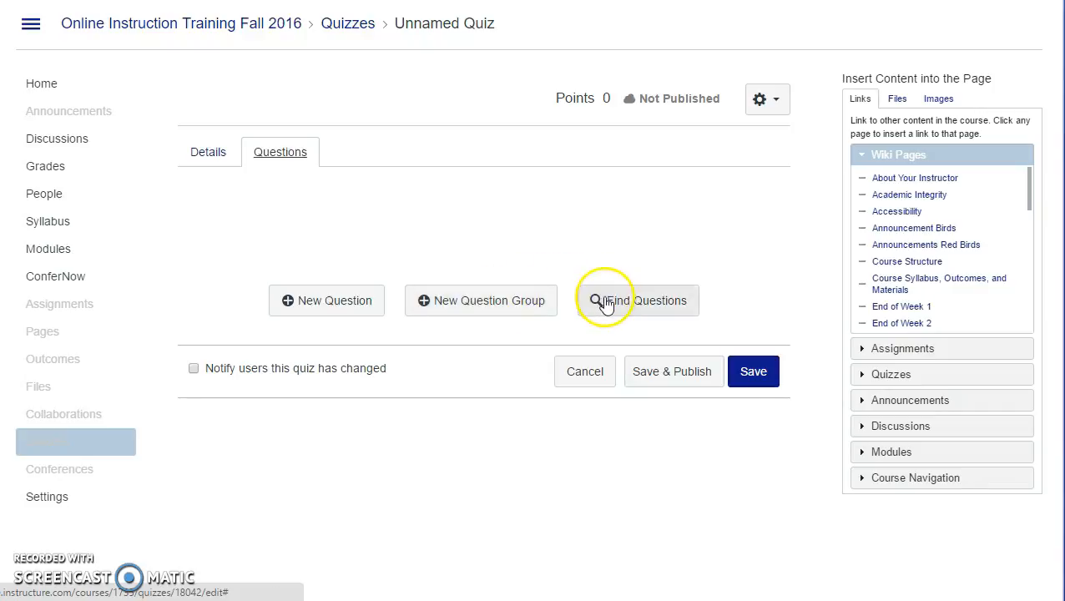
left_click(506, 304)
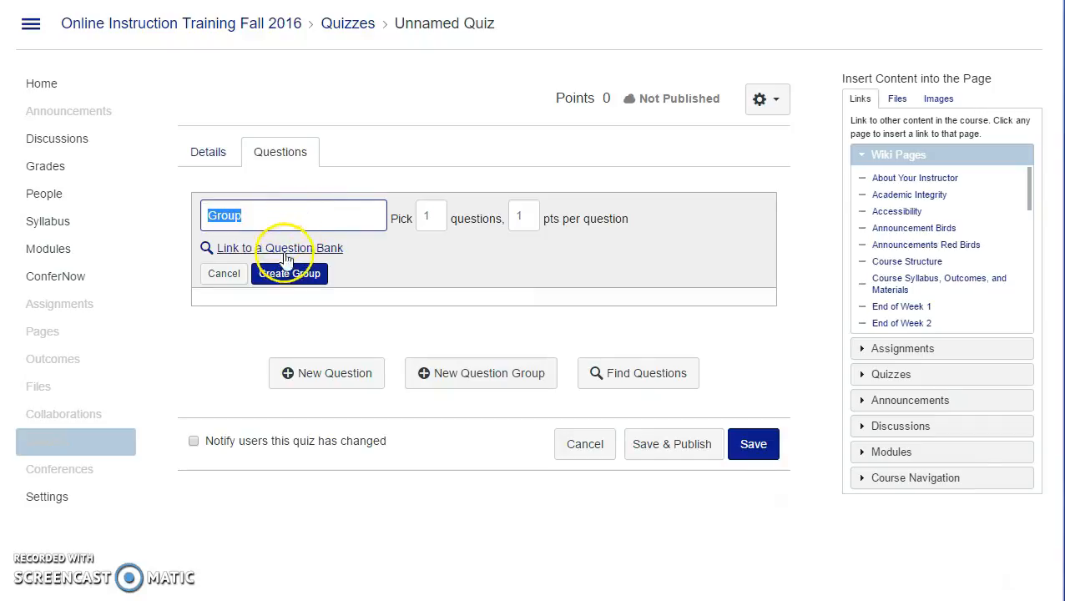
left_click(253, 217)
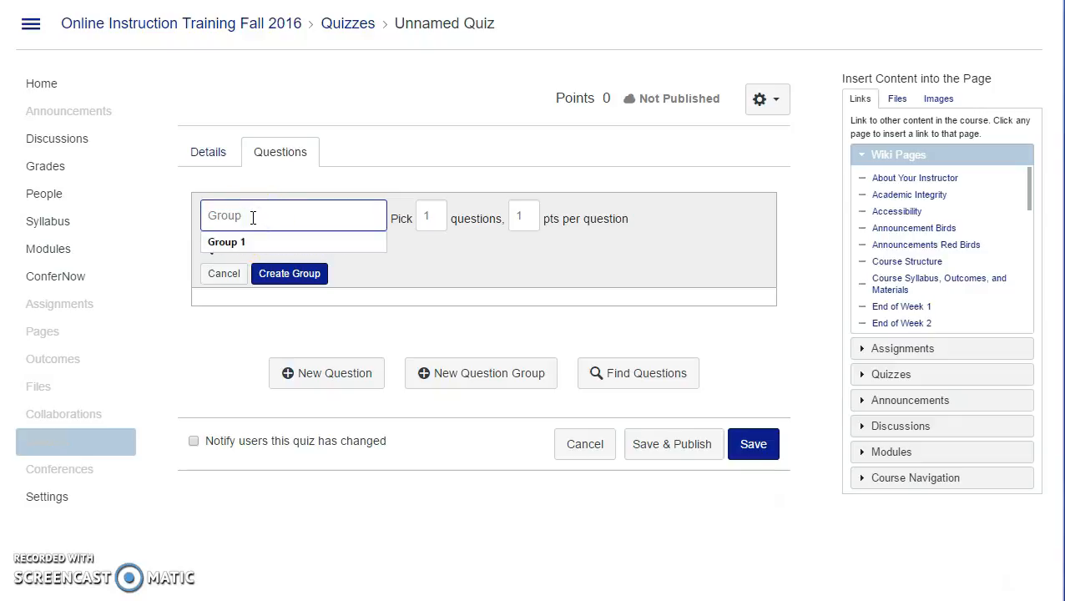
left_click(391, 259)
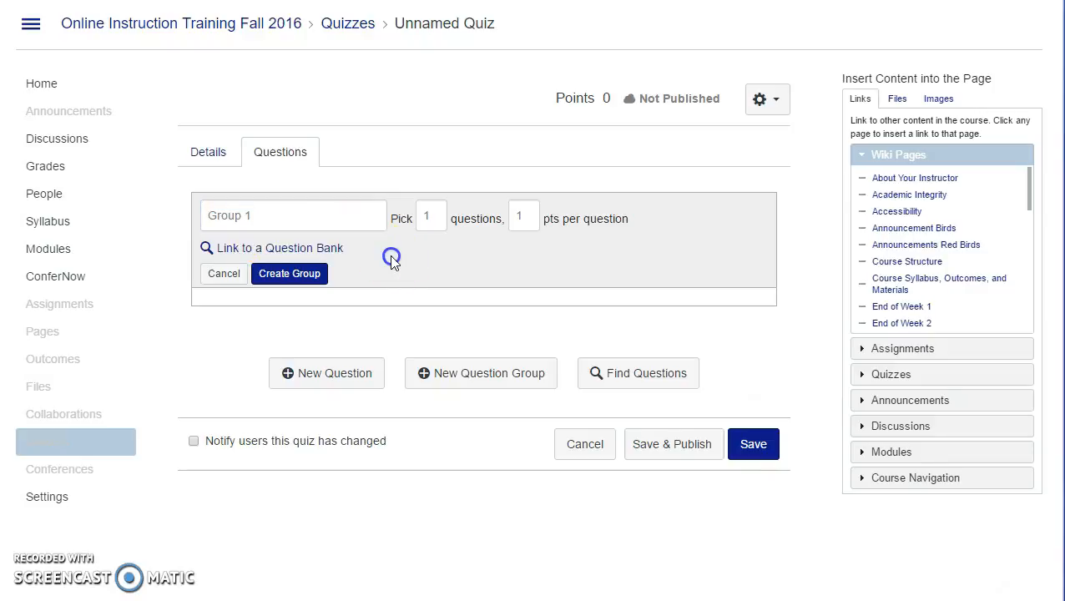
left_click_drag(435, 216, 417, 216)
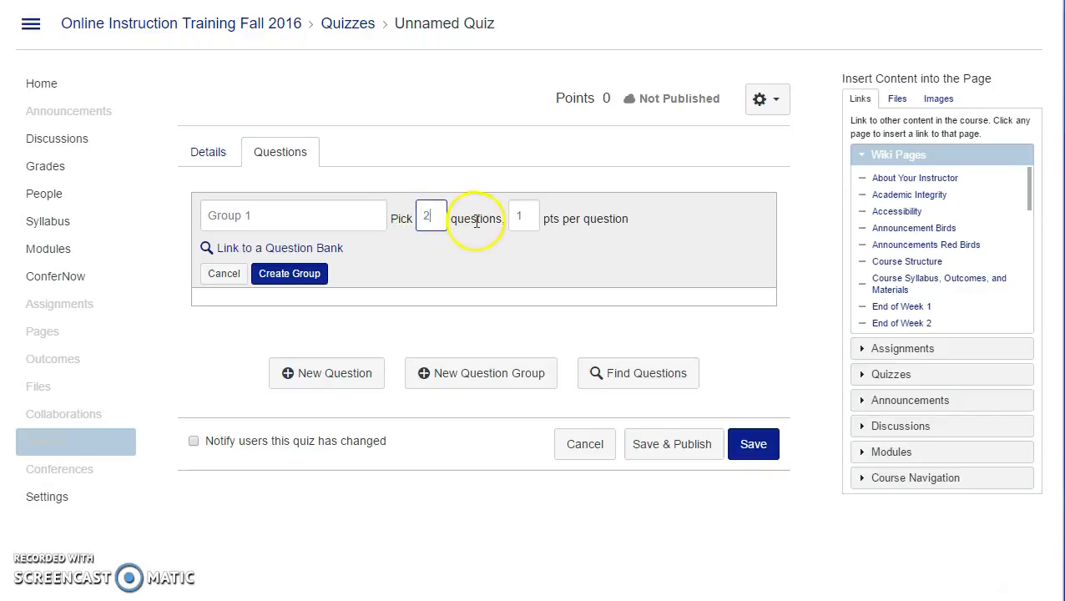
left_click(524, 215)
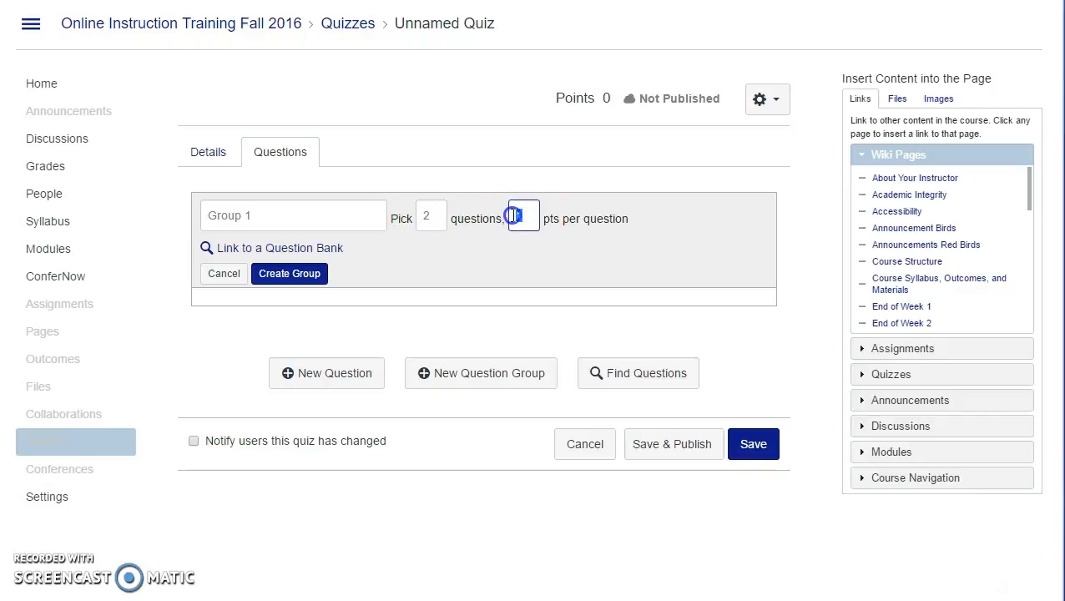
type("2")
left_click(600, 271)
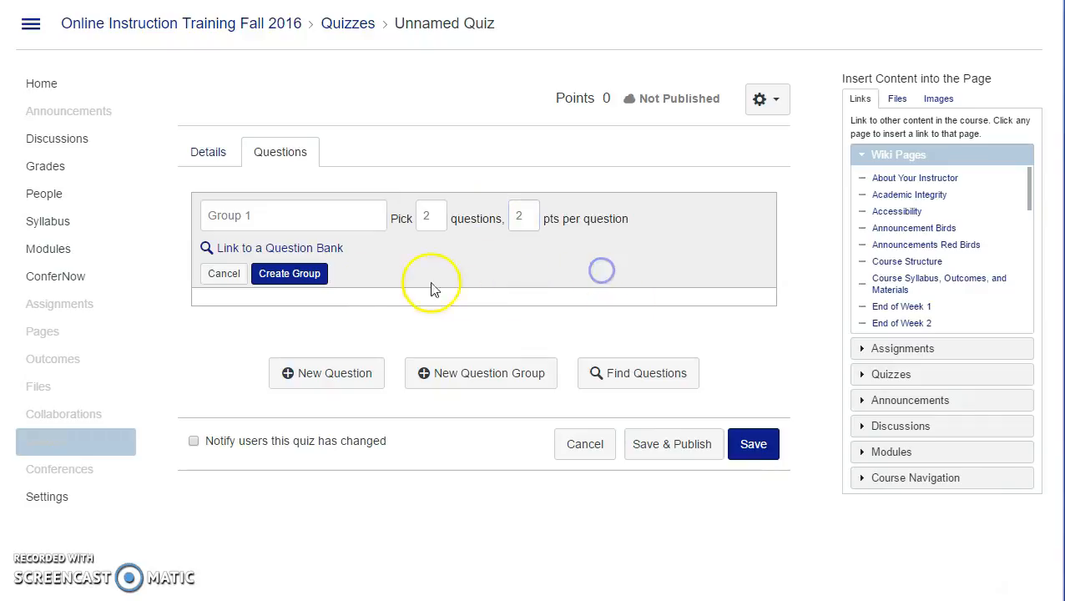
- Link the group to the Proctorio Practice Quiz question bank and create the group
left_click(296, 248)
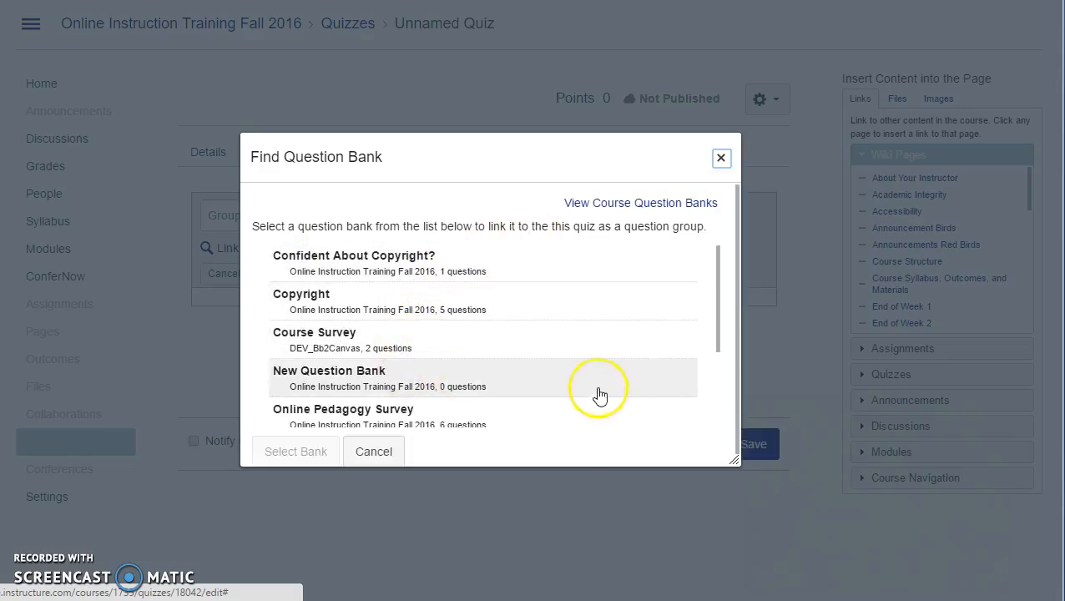
left_click_drag(715, 298, 704, 358)
left_click(351, 366)
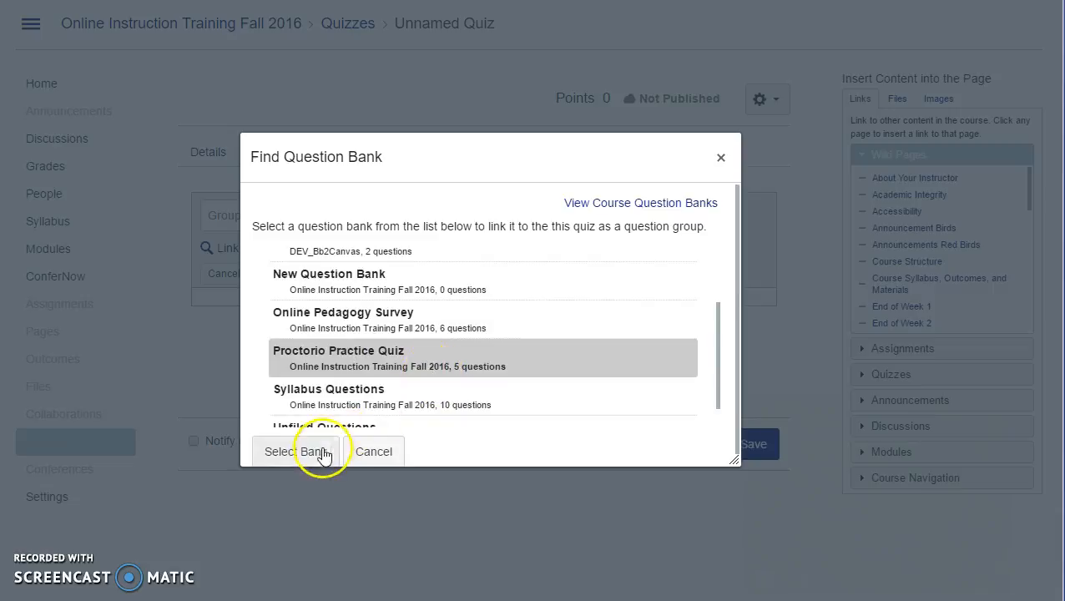
left_click(298, 452)
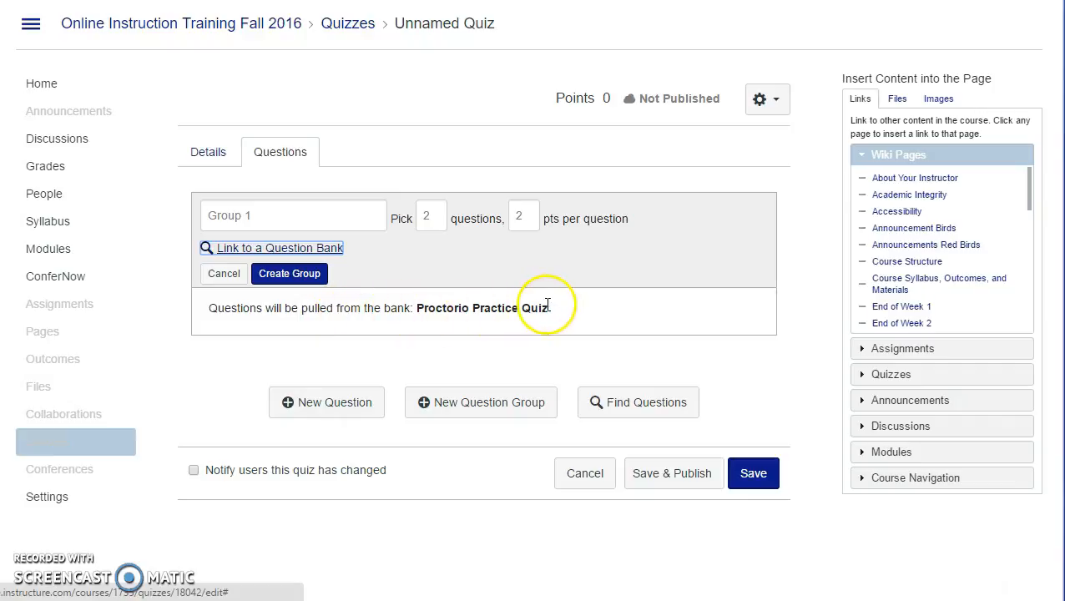
left_click(301, 276)
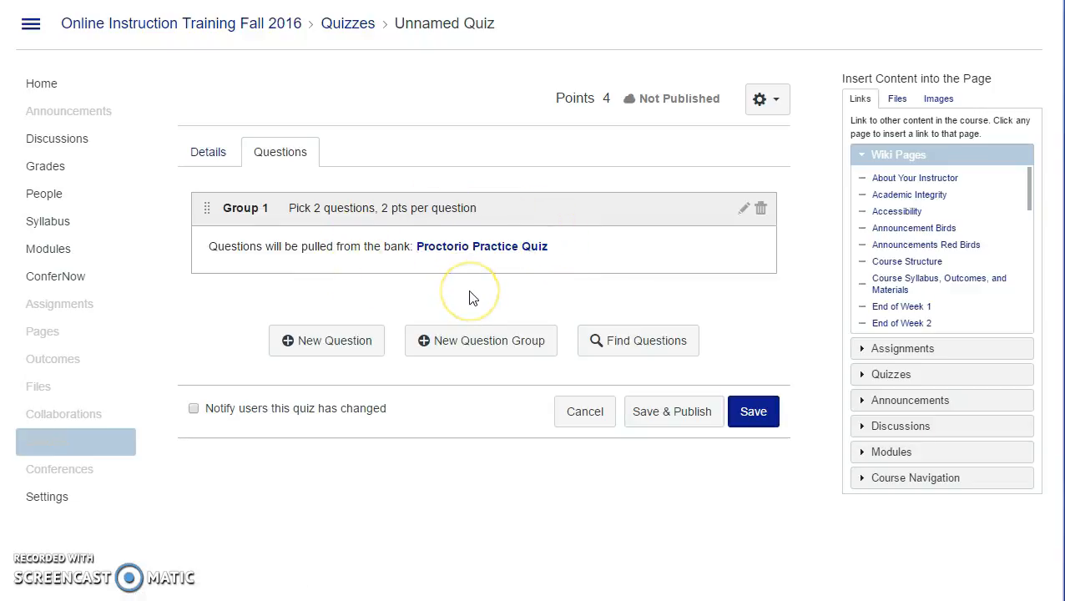
left_click(377, 214)
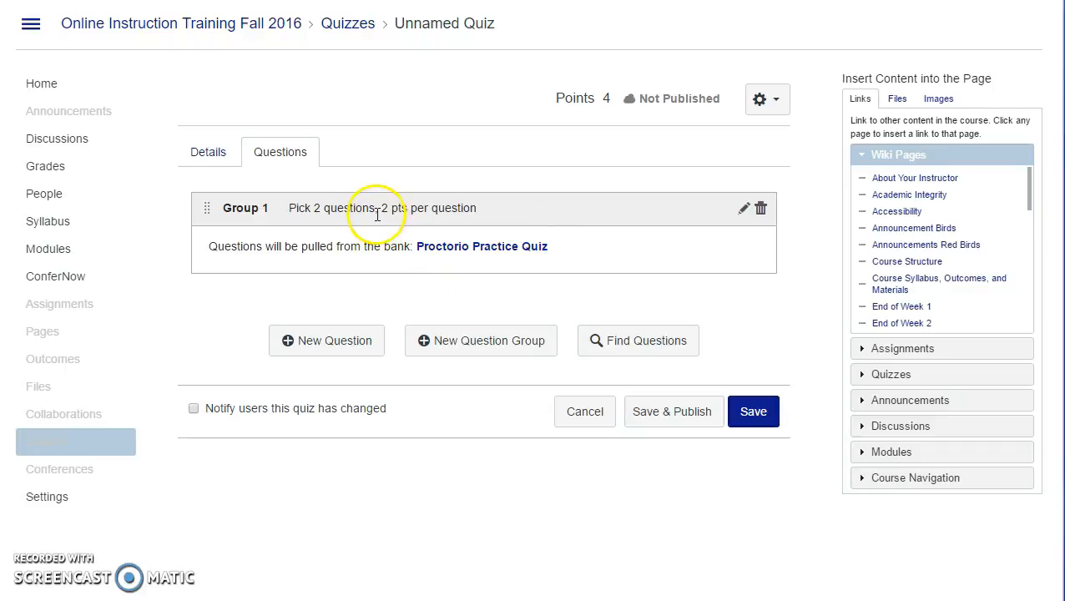
left_click(482, 344)
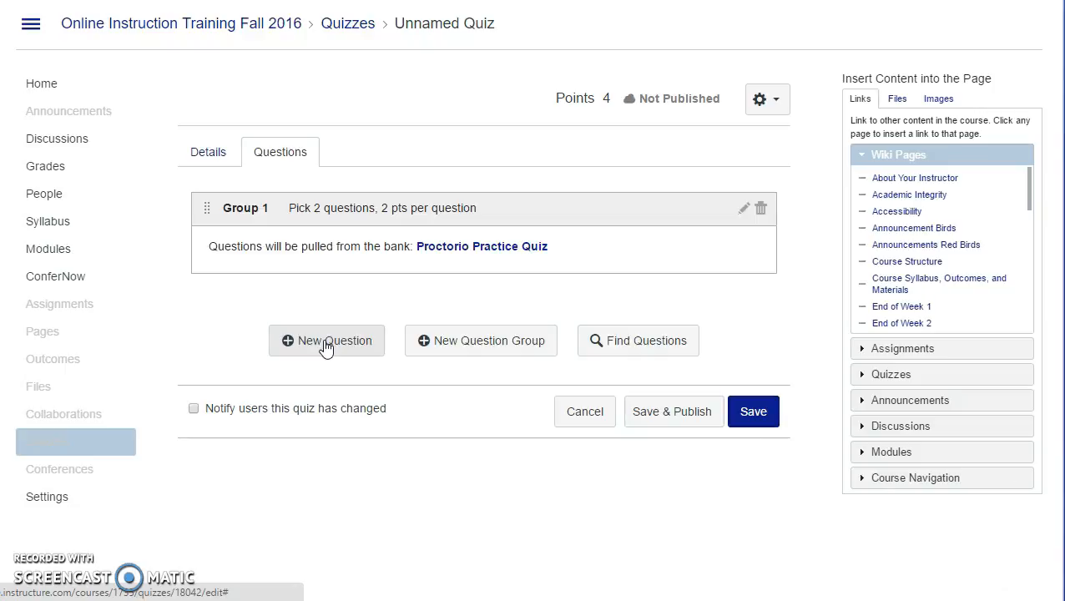
left_click(430, 347)
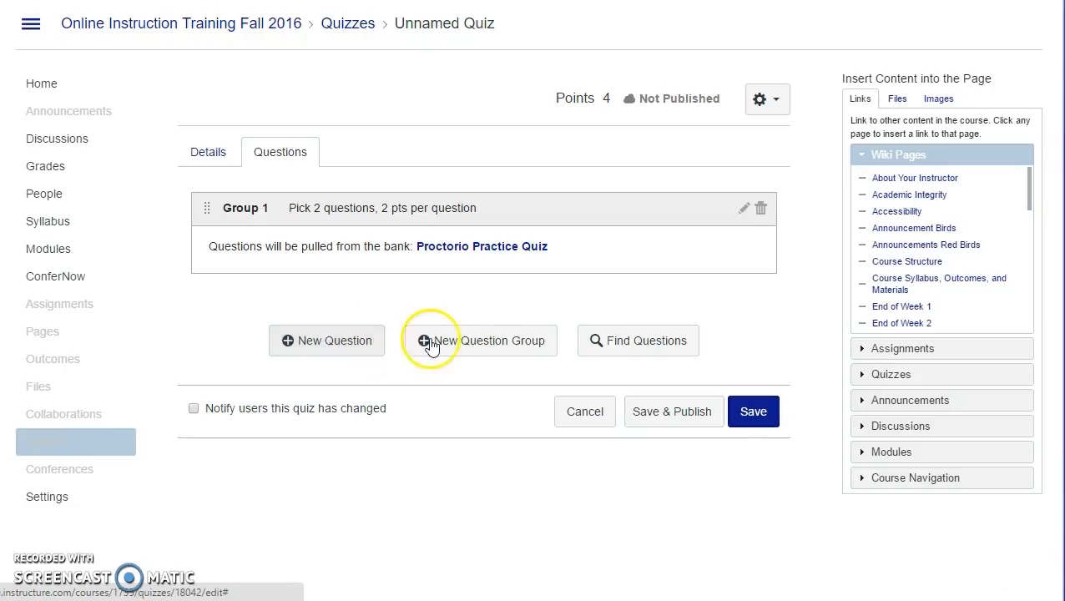
left_click(487, 350)
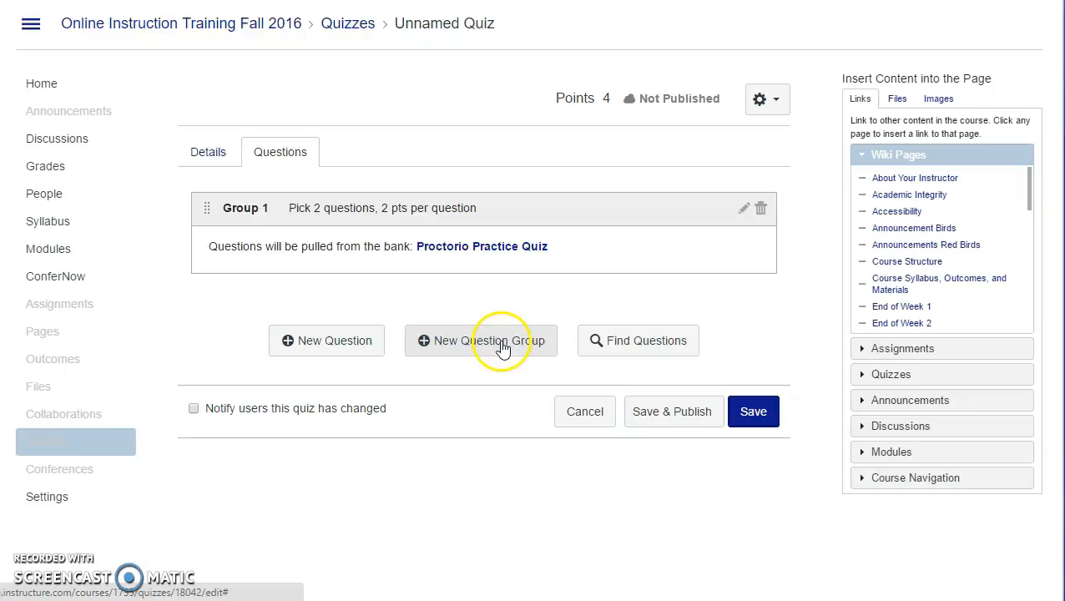
- Save the quiz without publishing it
left_click(735, 418)
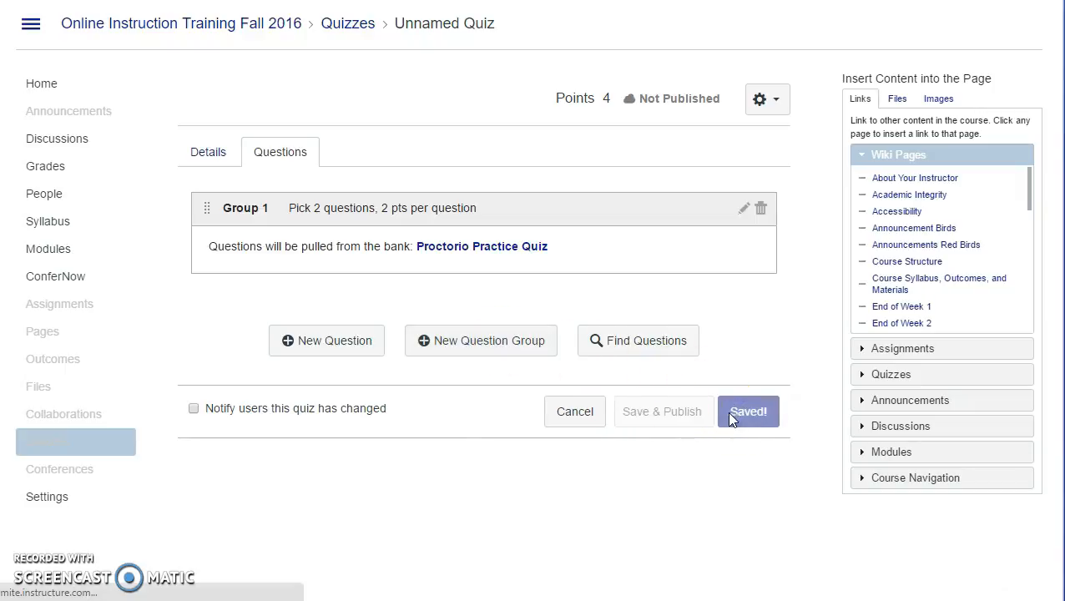